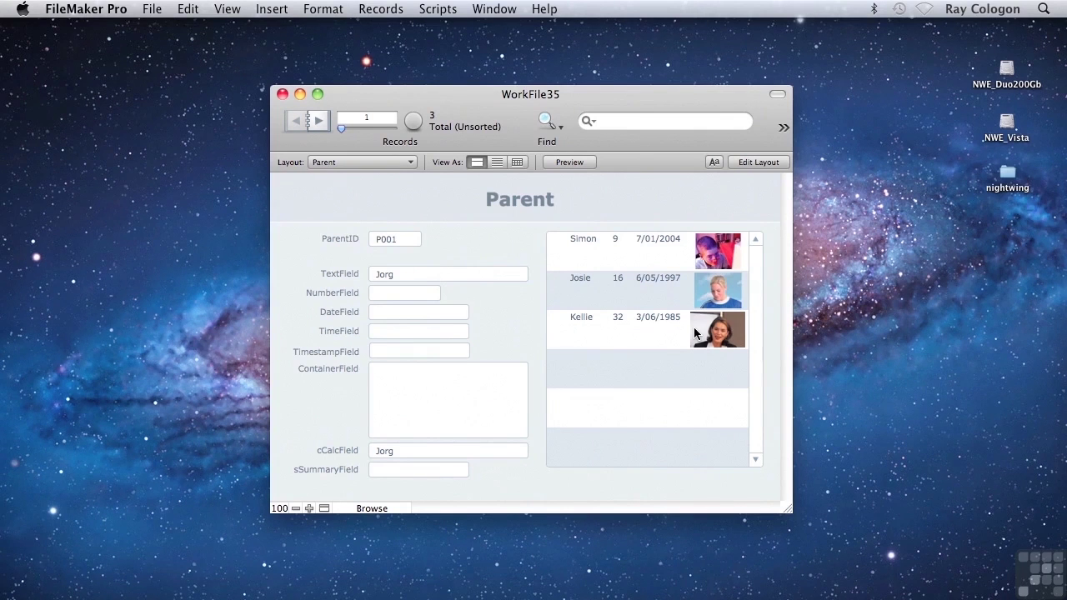
- Review the table relationships in Manage Database, then close it without changes
{"action": "key", "text": "super+shift+d"}
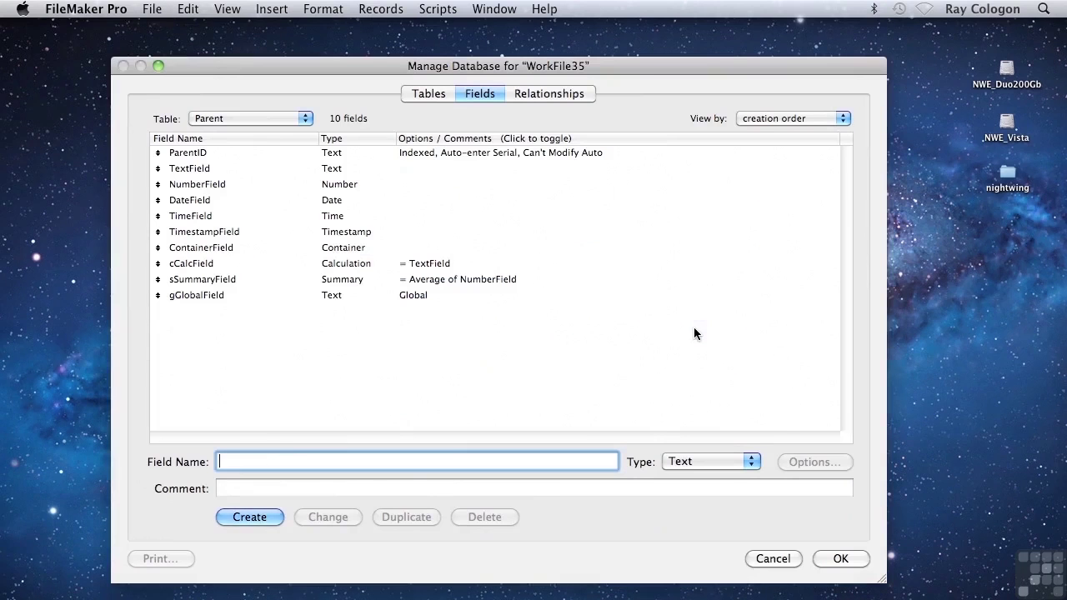
{"action": "left_click", "coordinate": [549, 93]}
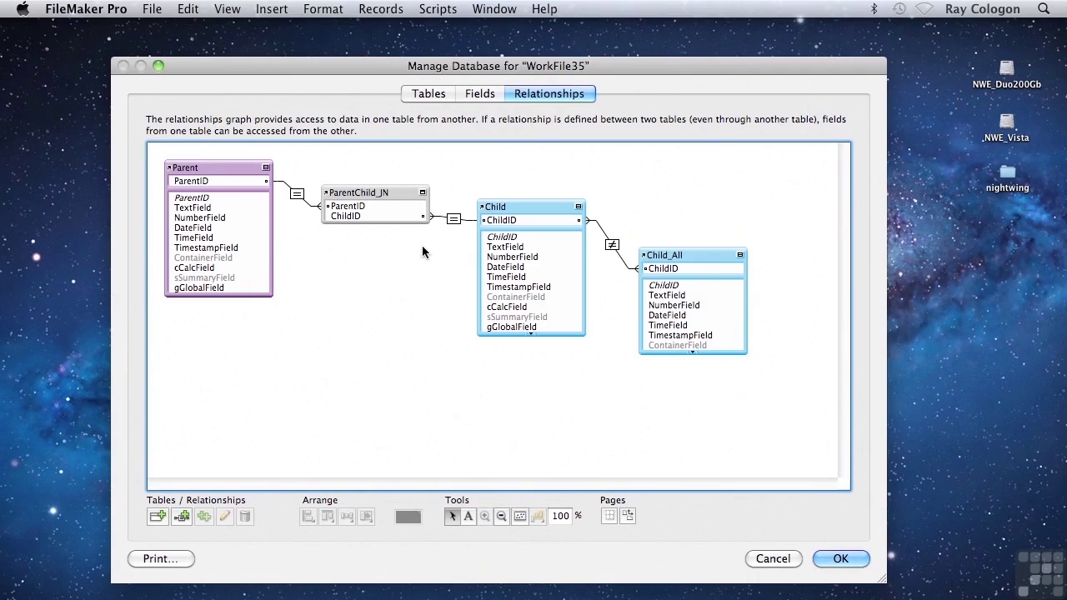
{"action": "key", "text": "Escape"}
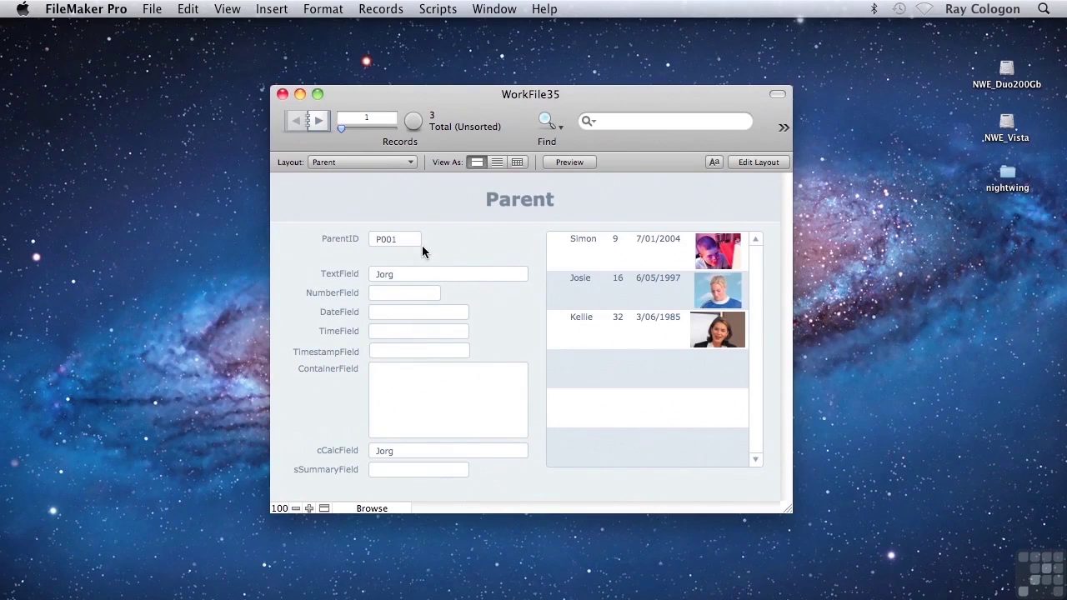
- Switch to the Child layout and step back to the first child record
{"action": "left_click", "coordinate": [386, 165]}
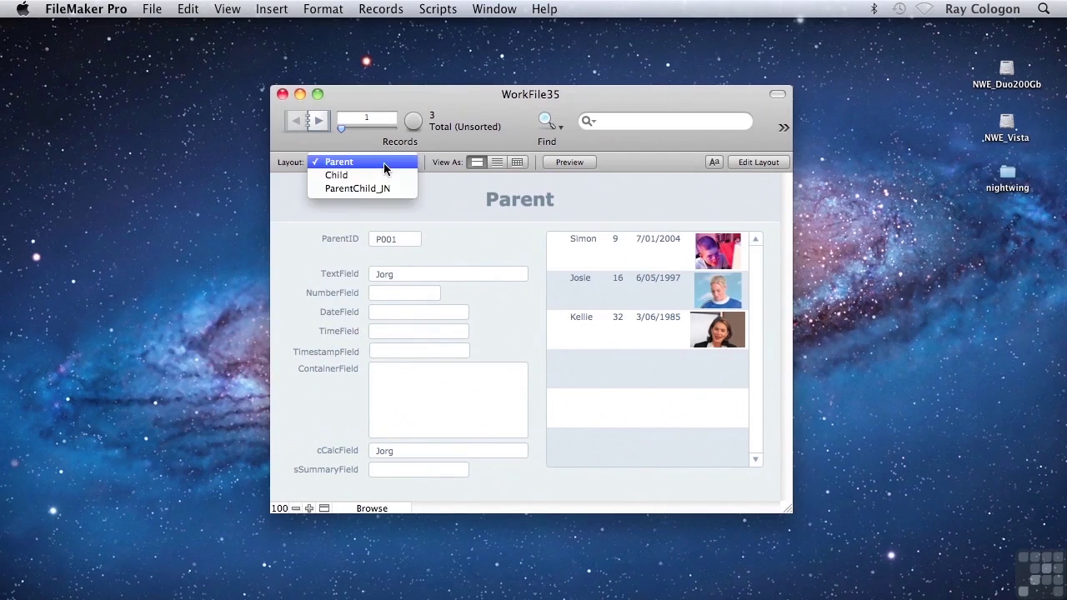
{"action": "left_click", "coordinate": [375, 175]}
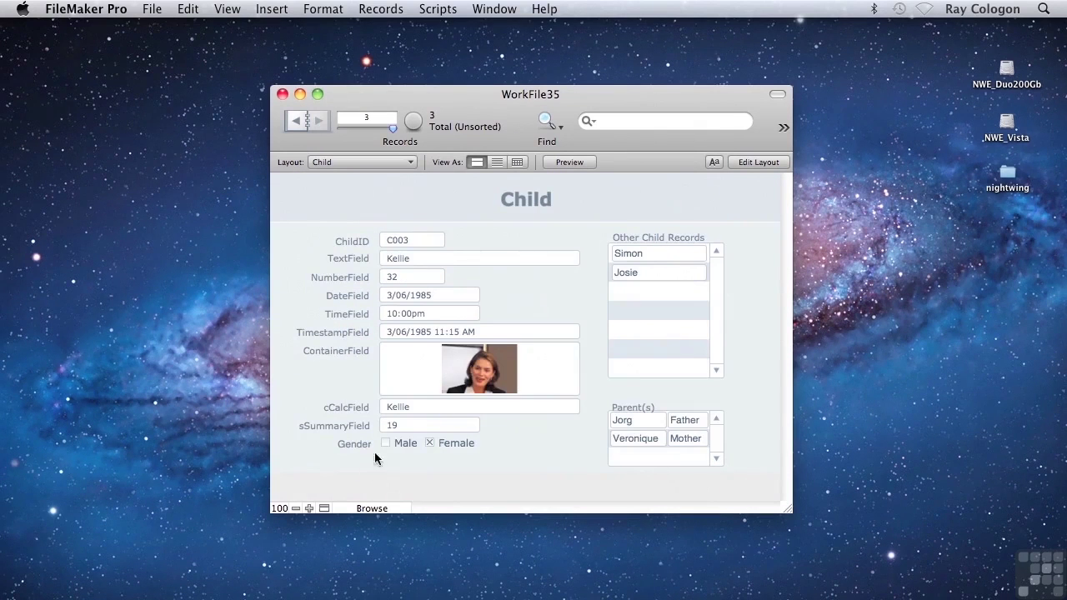
{"action": "left_click", "coordinate": [300, 122]}
{"action": "left_click", "coordinate": [299, 122]}
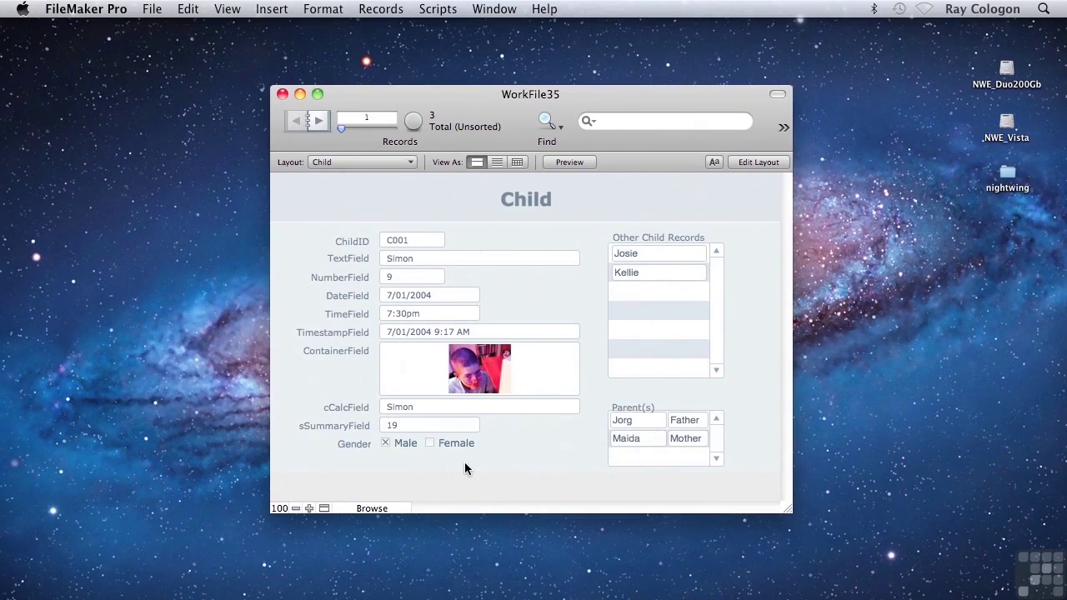
- Return to the Parent layout and open the Child portal's setup in Layout mode
{"action": "left_click", "coordinate": [341, 164]}
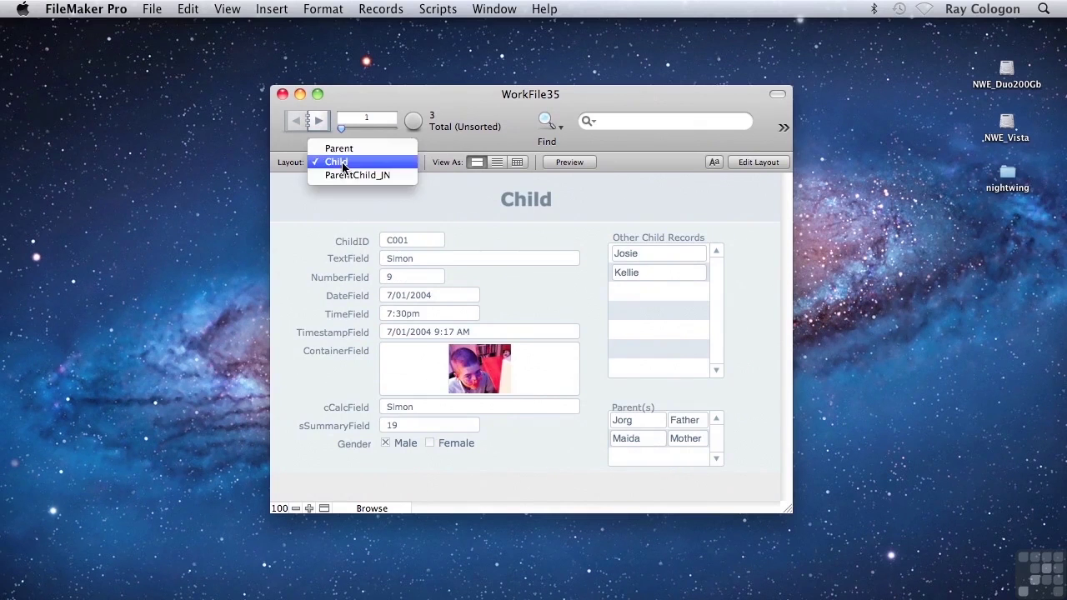
{"action": "left_click", "coordinate": [342, 150]}
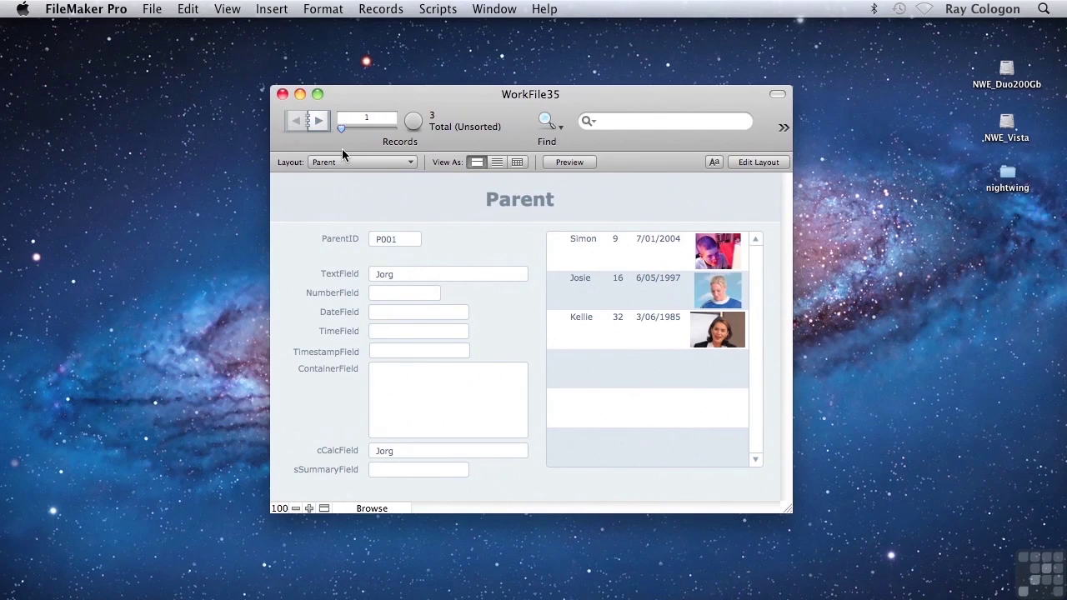
{"action": "key", "text": "super+l"}
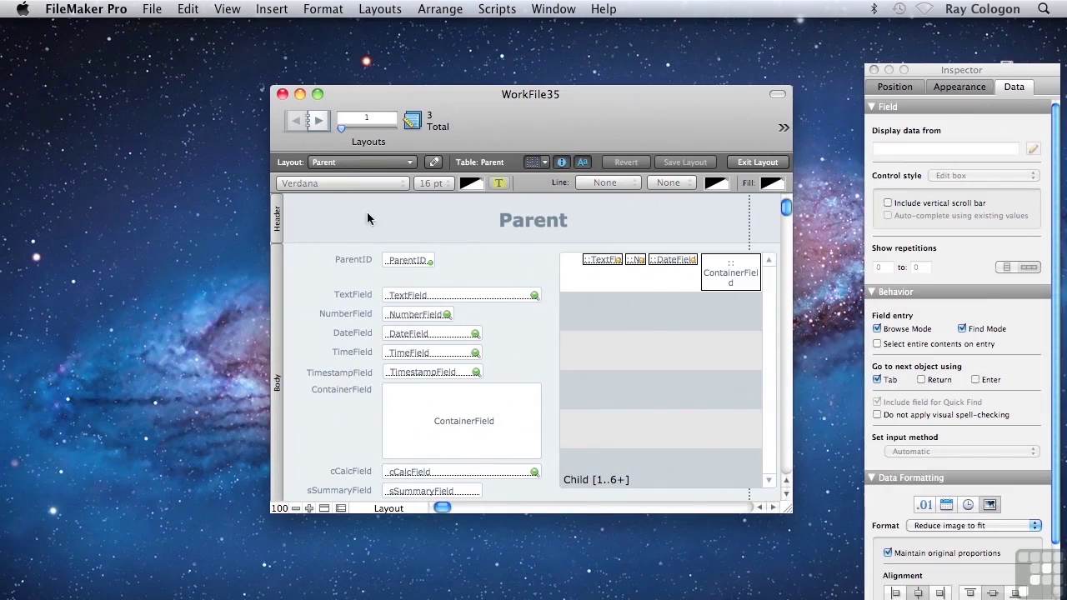
{"action": "double_click", "coordinate": [684, 367]}
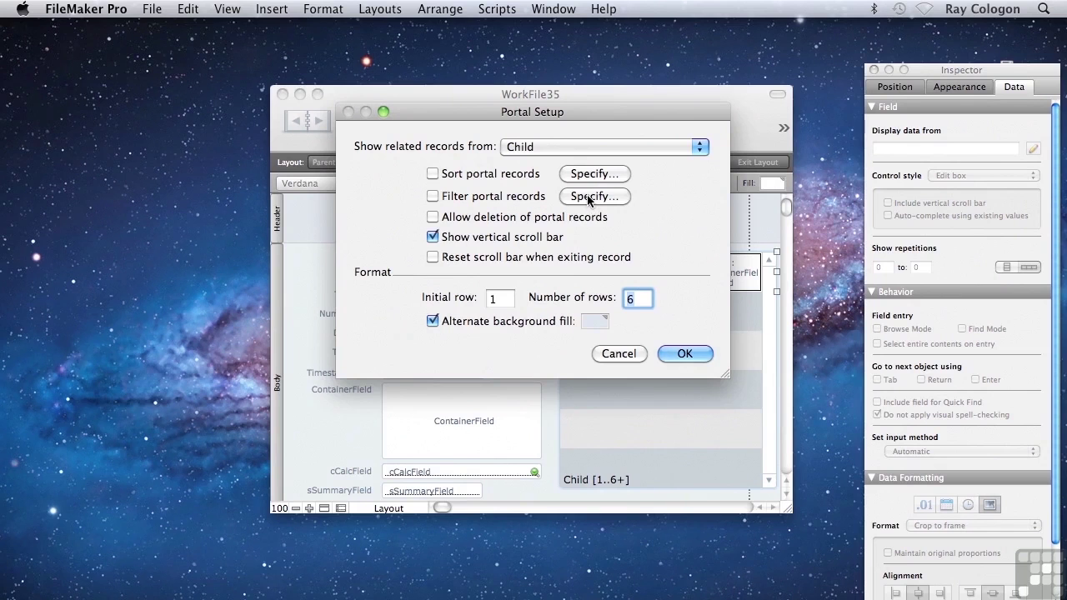
- Filter the Child portal with Child::Gender = "Female" and check the result in Browse mode
{"action": "left_click", "coordinate": [587, 197]}
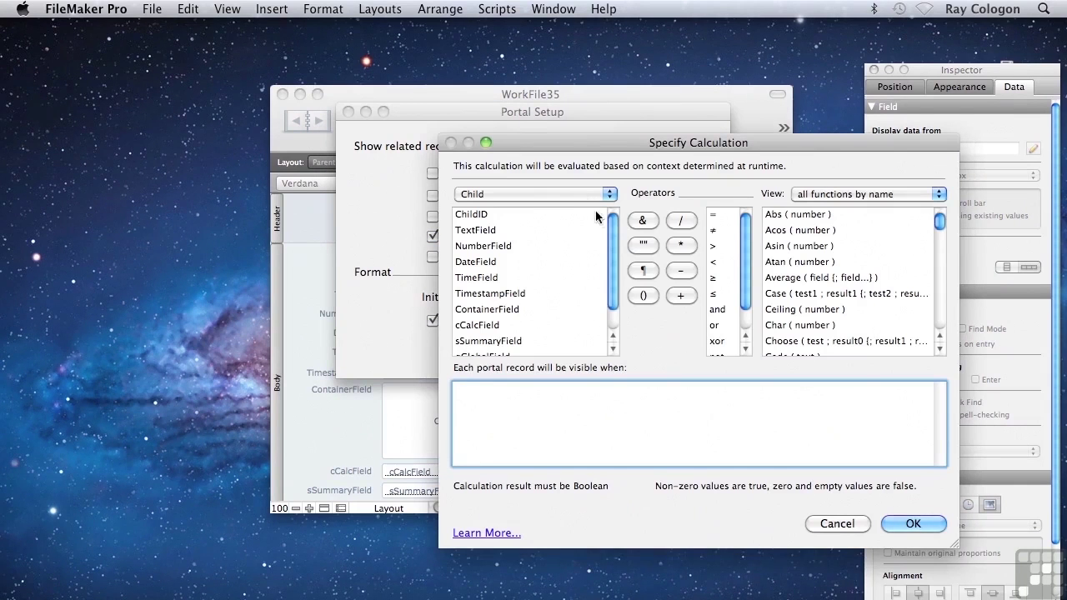
{"action": "scroll", "coordinate": [589, 278], "scroll_direction": "down", "scroll_amount": 2}
{"action": "double_click", "coordinate": [464, 349]}
{"action": "type", "text": "="}
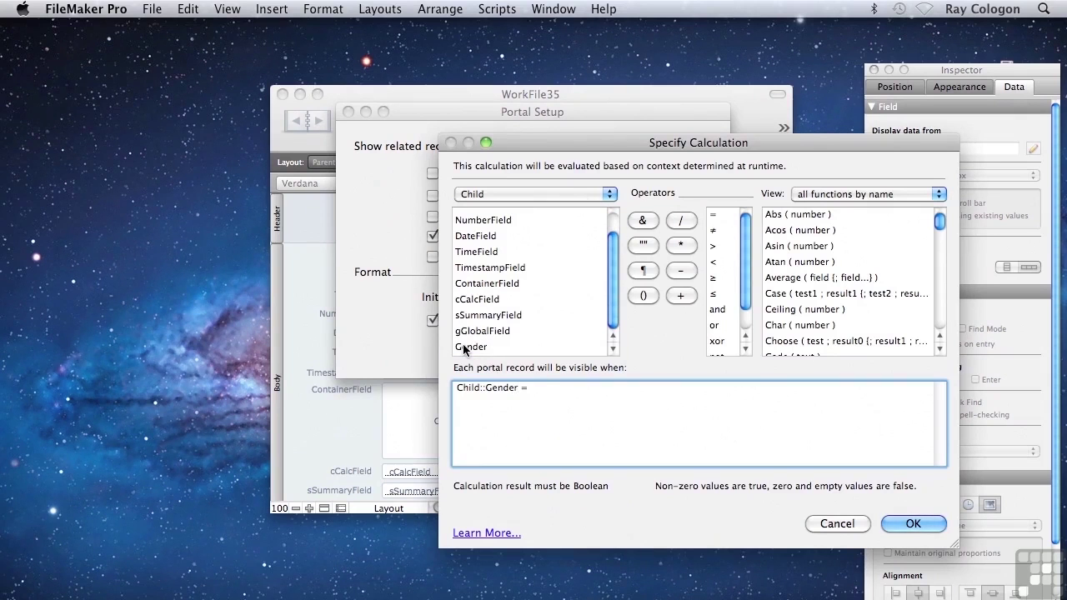
{"action": "type", "text": " \"Female\""}
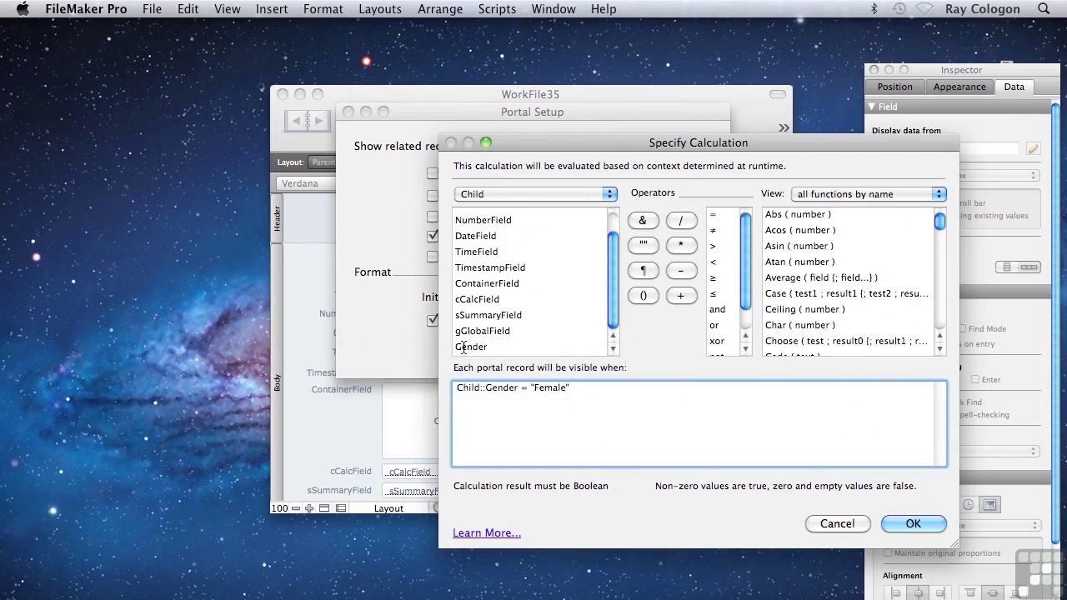
{"action": "left_click", "coordinate": [922, 523]}
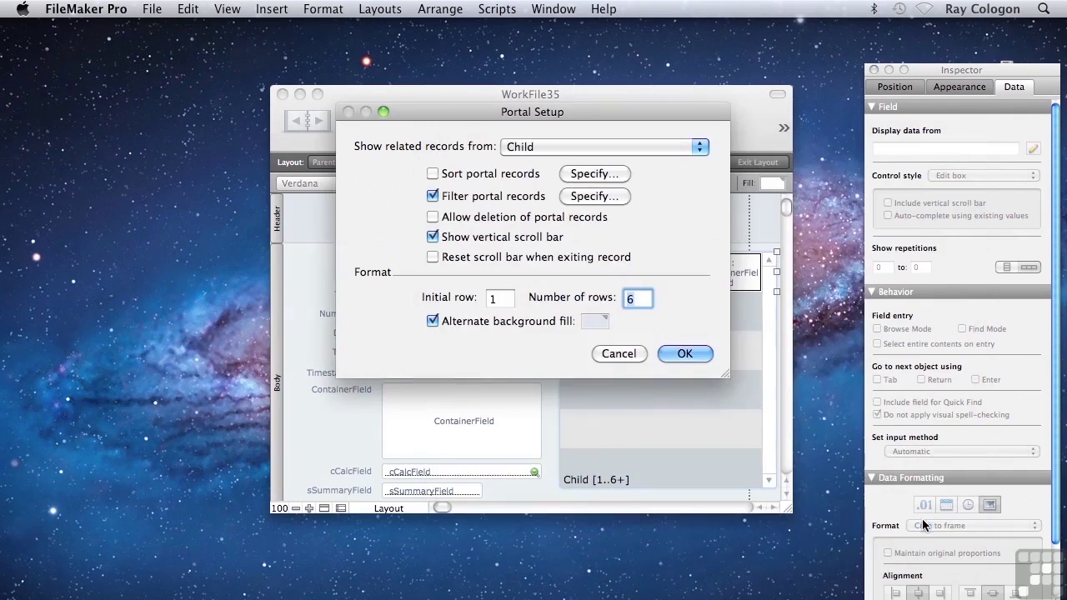
{"action": "left_click", "coordinate": [675, 356]}
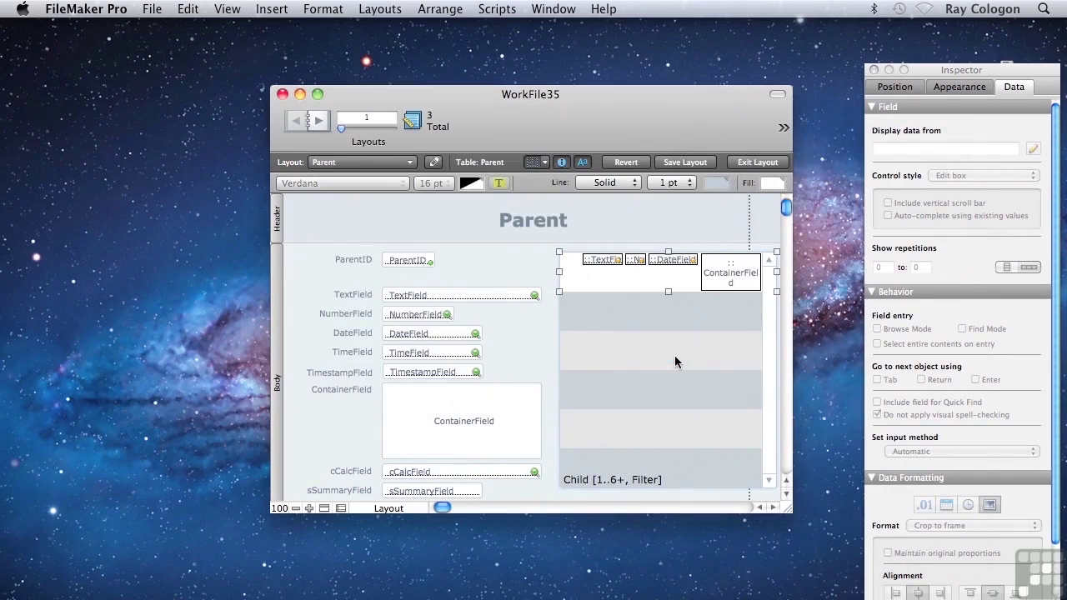
{"action": "key", "text": "super+b"}
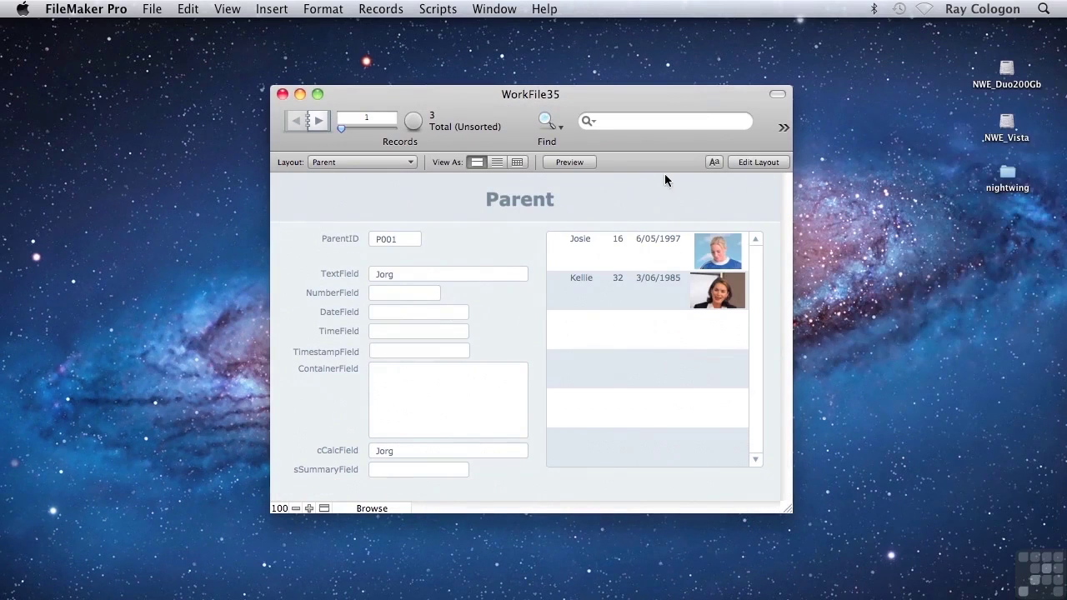
- Set the Child portal to 3 rows, duplicate it below, and narrow both portals
{"action": "key", "text": "super+l"}
{"action": "double_click", "coordinate": [597, 310]}
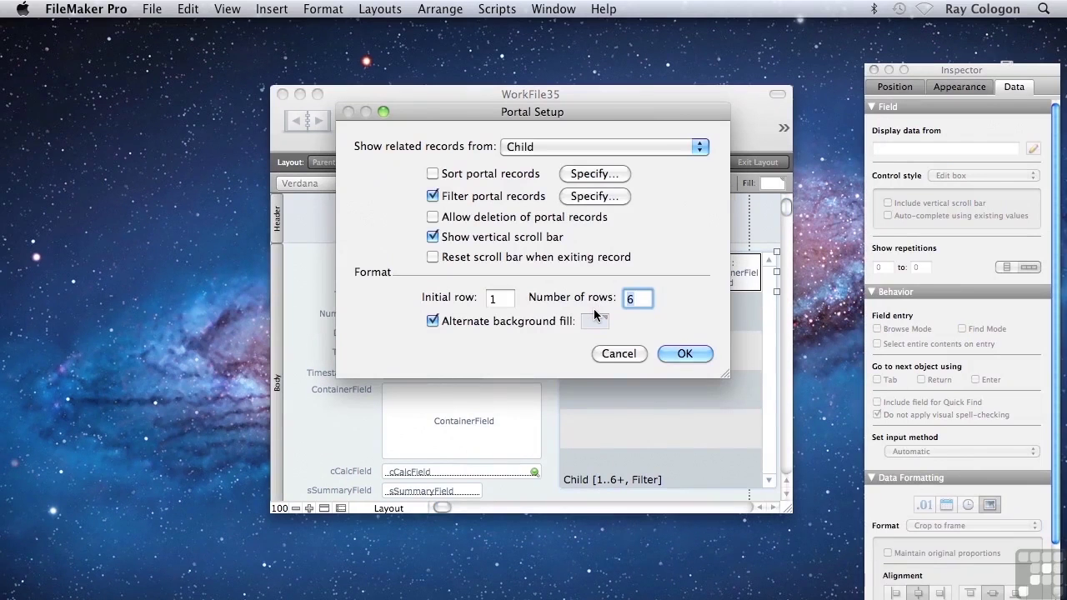
{"action": "type", "text": "3"}
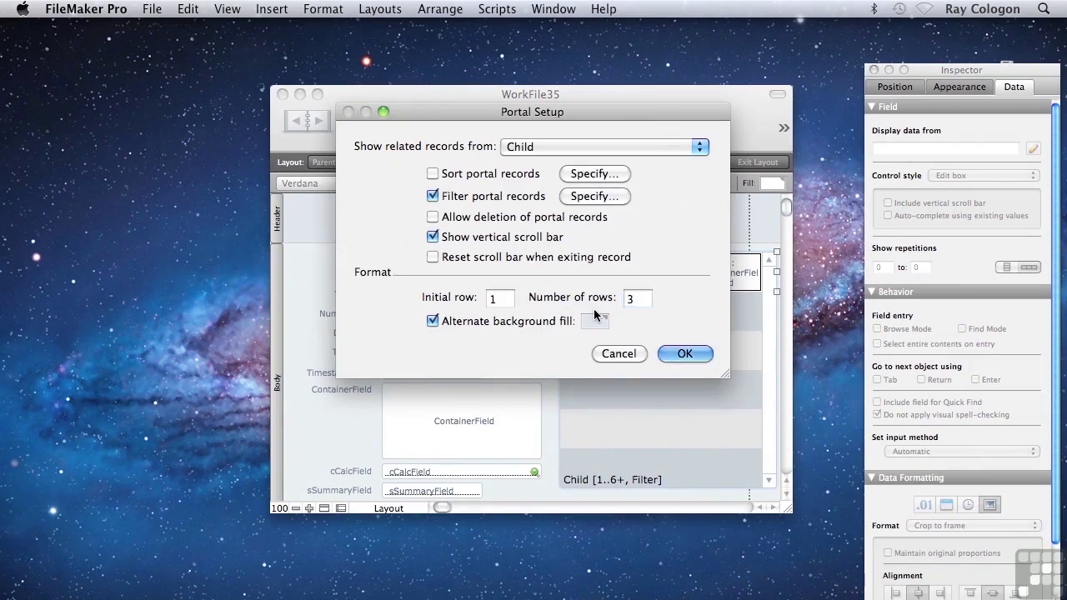
{"action": "key", "text": "Return"}
{"action": "left_click_drag", "start_coordinate": [602, 313], "coordinate": [569, 418]}
{"action": "left_click", "coordinate": [612, 329], "text": "shift"}
{"action": "left_click_drag", "start_coordinate": [586, 223], "coordinate": [442, 507]}
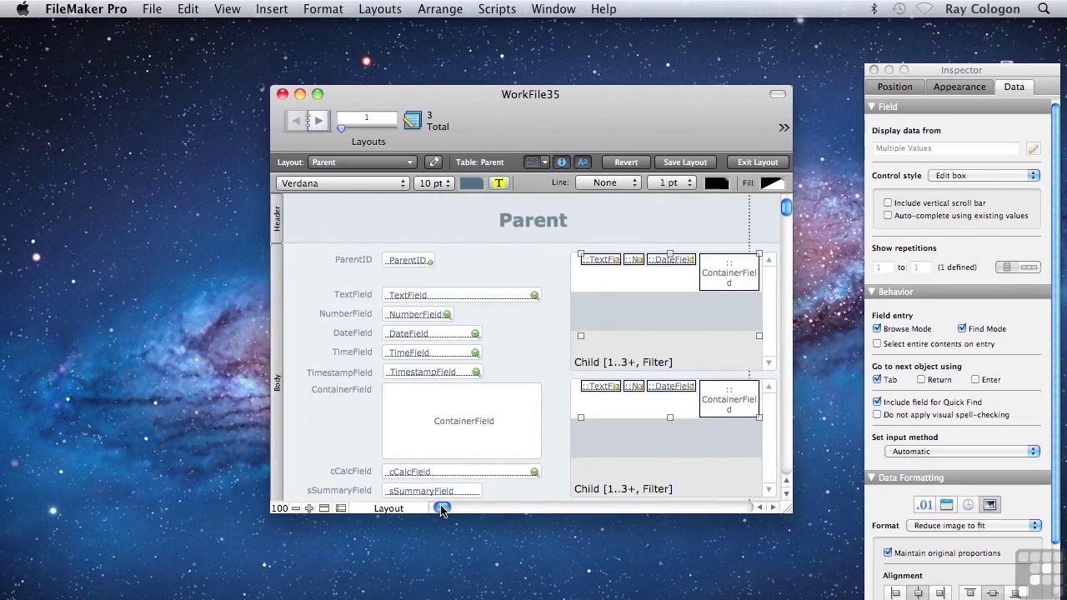
- Copy the title into smaller 'F' and 'M' labels beside the top and lower portals
{"action": "left_click_drag", "start_coordinate": [515, 223], "coordinate": [556, 269]}
{"action": "double_click", "coordinate": [556, 269]}
{"action": "type", "text": "F"}
{"action": "left_click_drag", "start_coordinate": [623, 265], "coordinate": [557, 386]}
{"action": "key", "text": "super+shift+comma"}
{"action": "double_click", "coordinate": [557, 386]}
{"action": "type", "text": "M"}
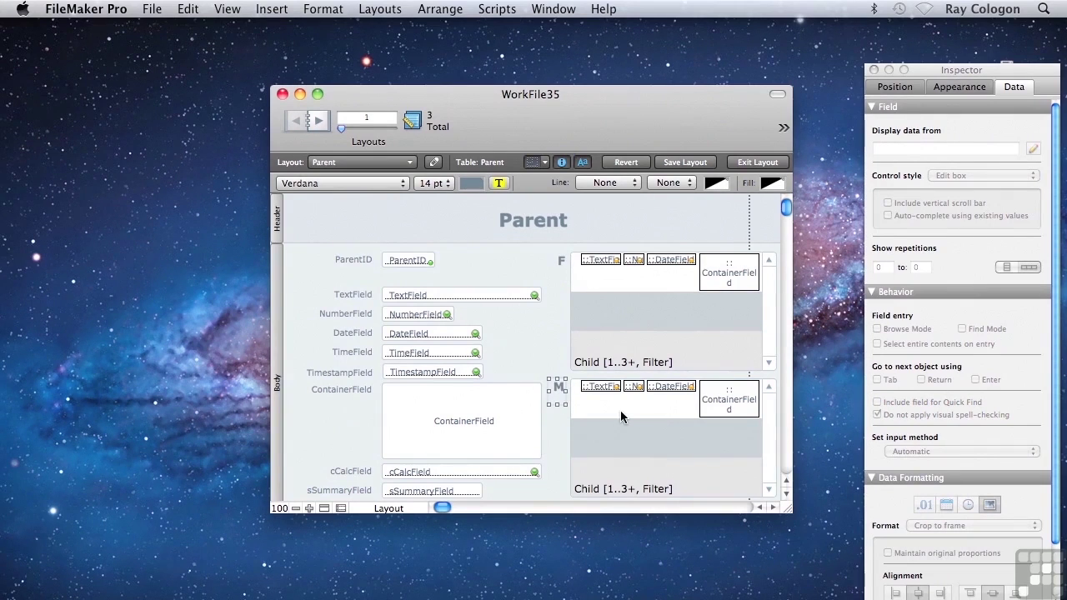
{"action": "double_click", "coordinate": [620, 413]}
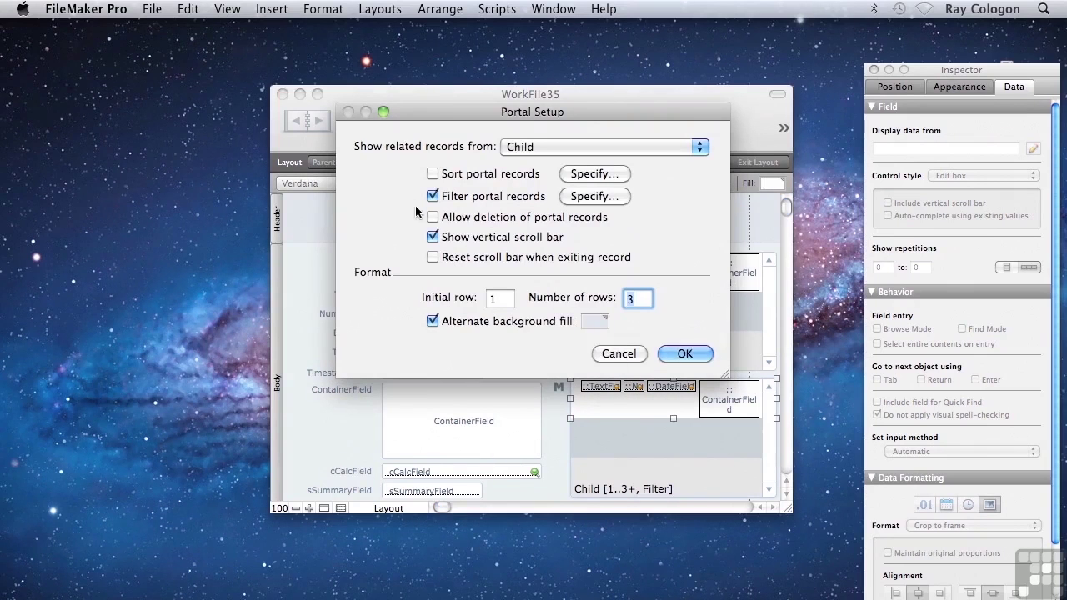
- Change the lower portal's filter to Child::Gender ≠ "Female" and check both portals in Browse mode
{"action": "left_click", "coordinate": [604, 197]}
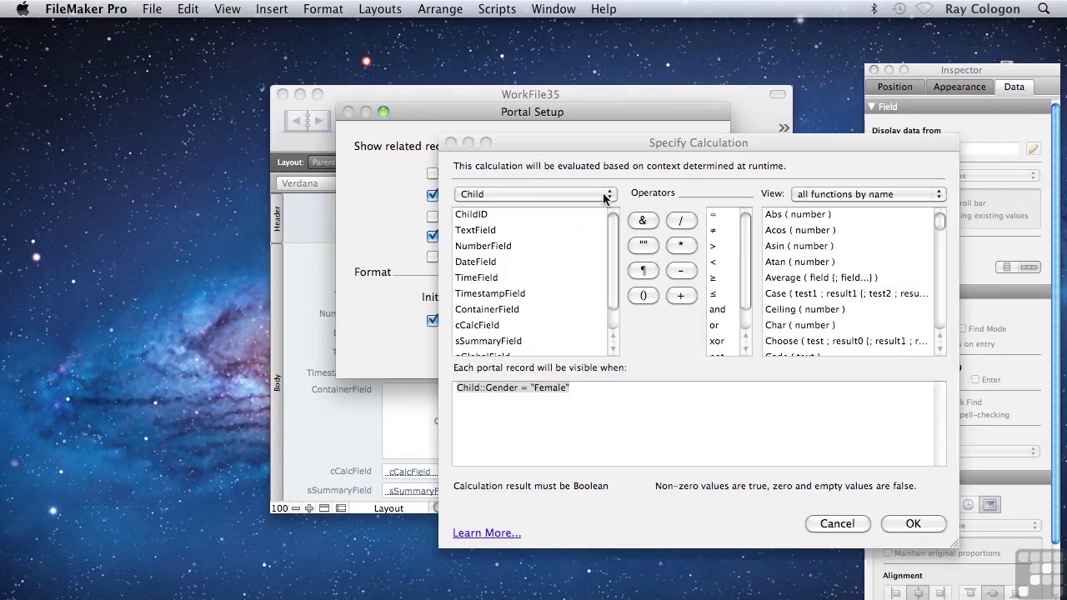
{"action": "left_click", "coordinate": [526, 390]}
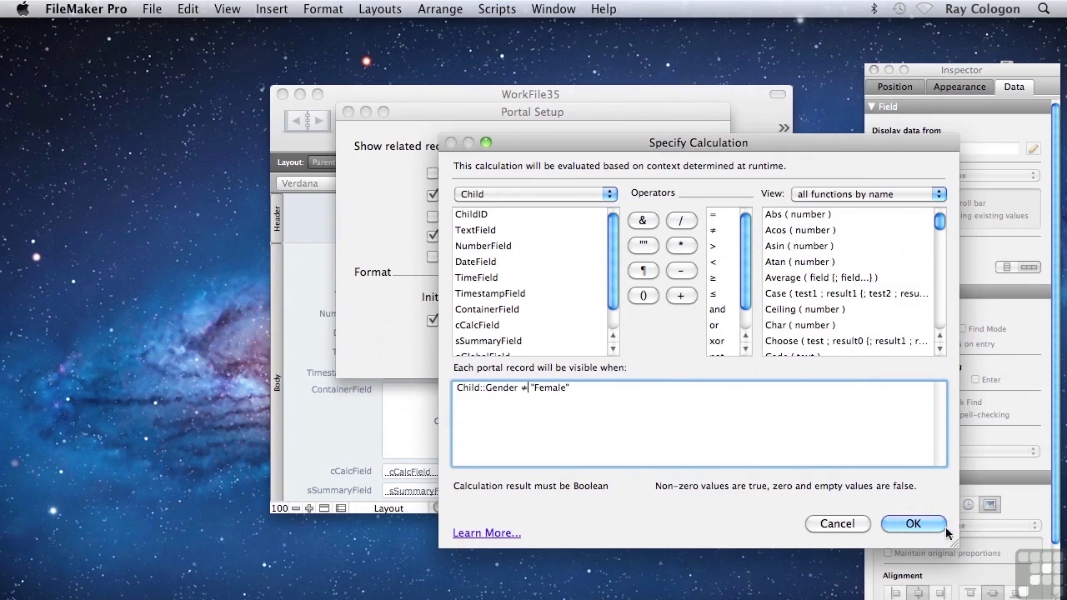
{"action": "left_click", "coordinate": [910, 528]}
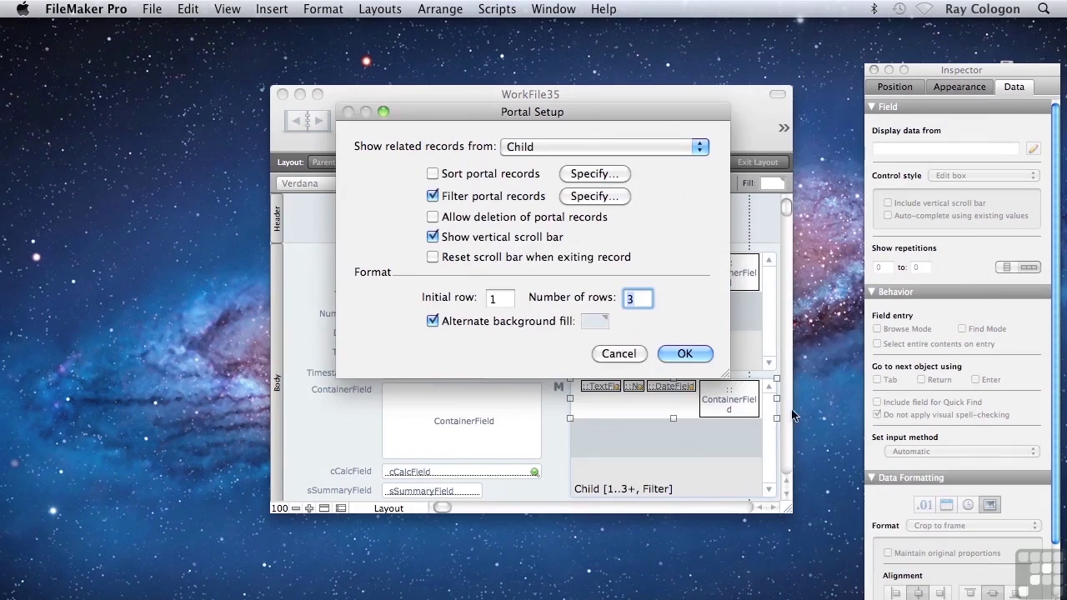
{"action": "left_click", "coordinate": [693, 353]}
{"action": "key", "text": "super+b"}
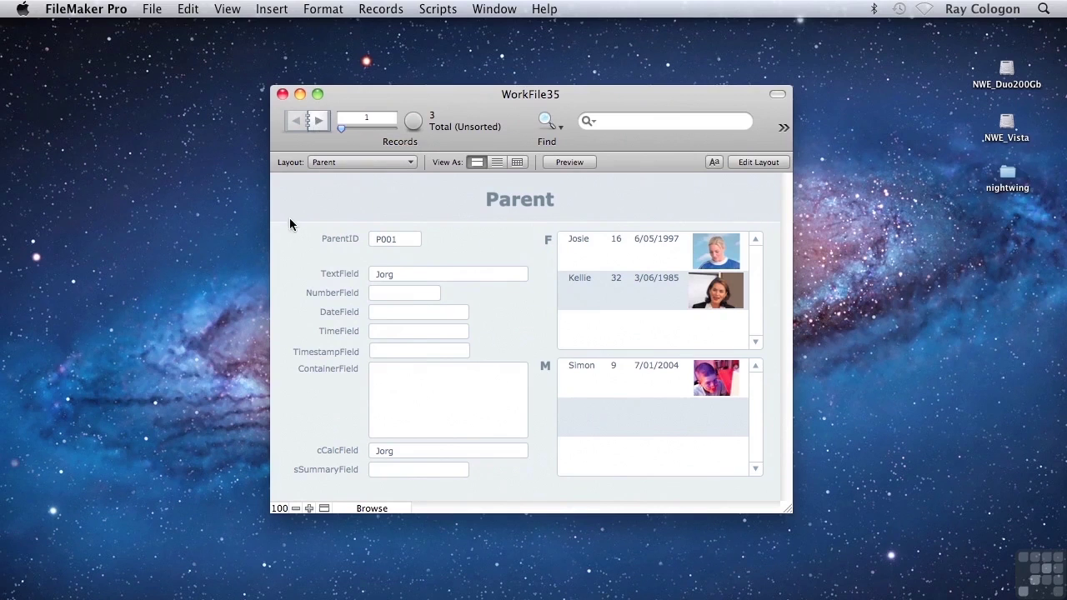
- Step through parent records 2 and 3, go back to record 1, and reenter Layout mode
{"action": "left_click", "coordinate": [317, 122]}
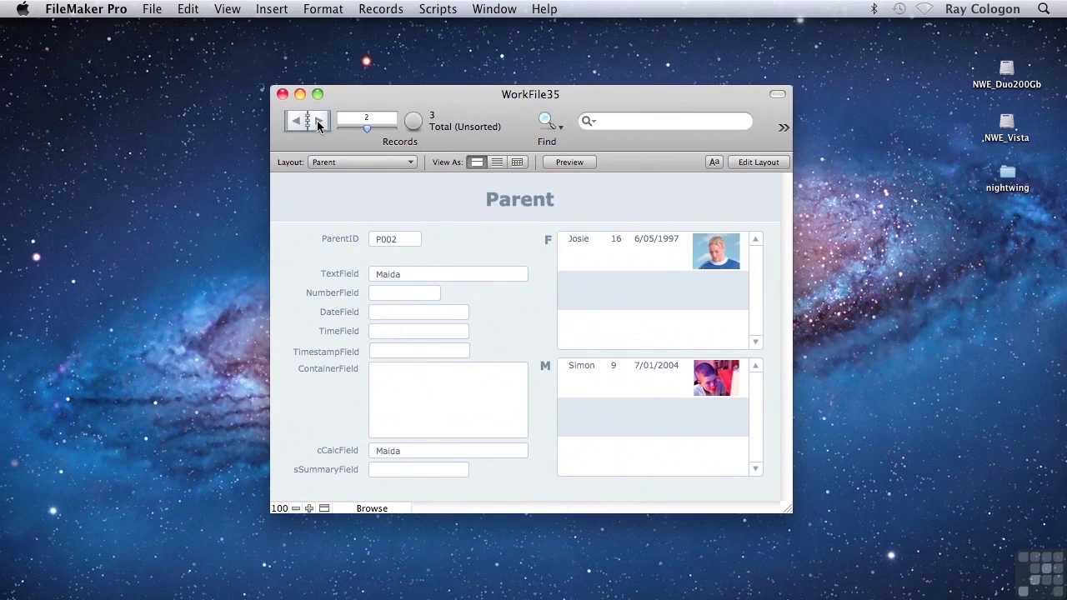
{"action": "left_click", "coordinate": [317, 122]}
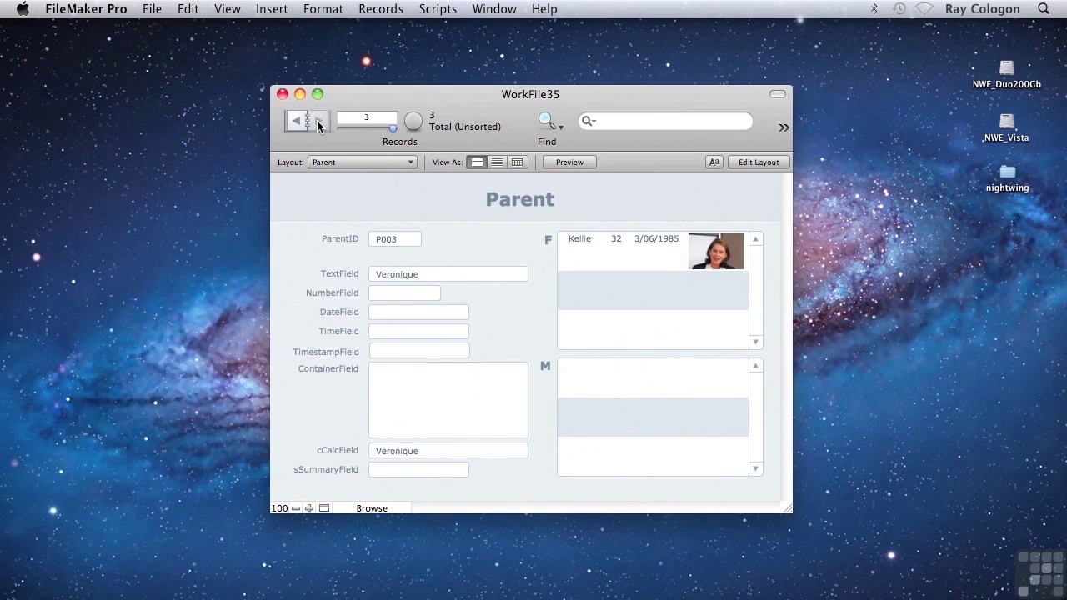
{"action": "double_click", "coordinate": [297, 122]}
{"action": "key", "text": "super+l"}
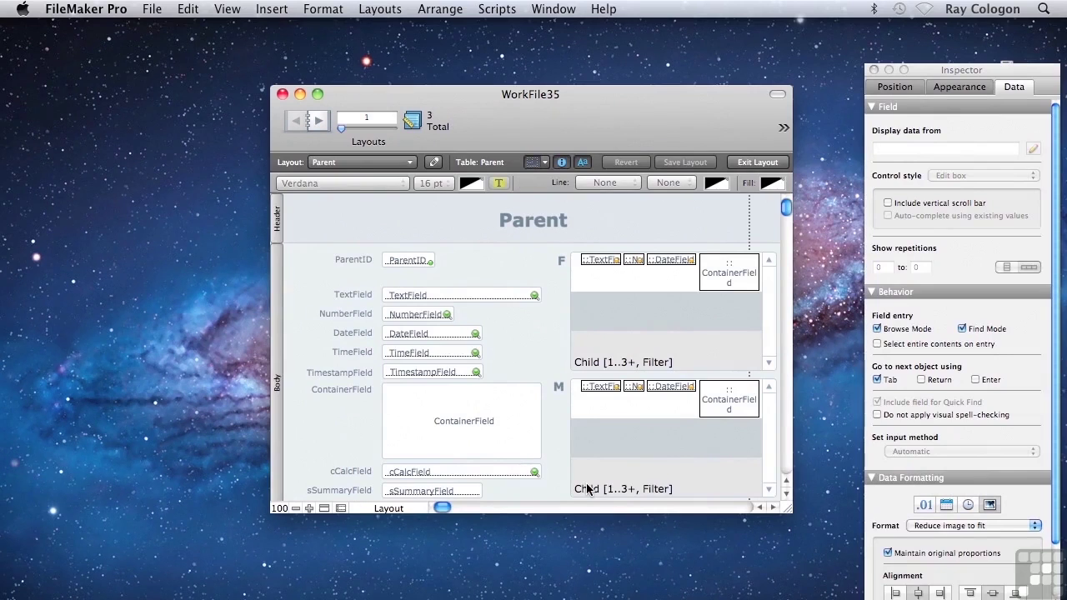
- Switch back to Browse mode on parent record P001
{"action": "key", "text": "super+b"}
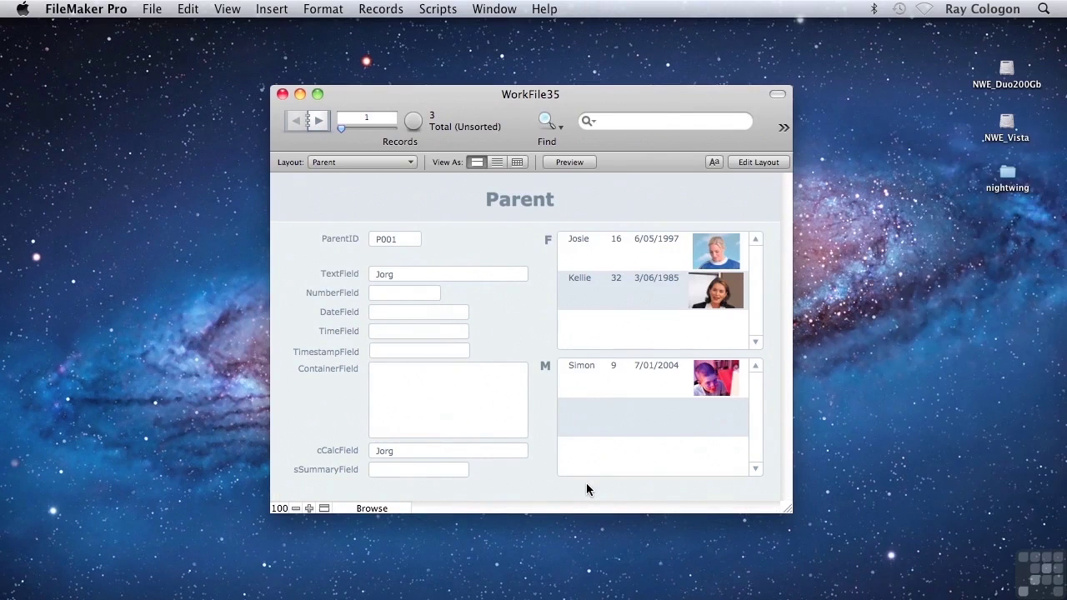